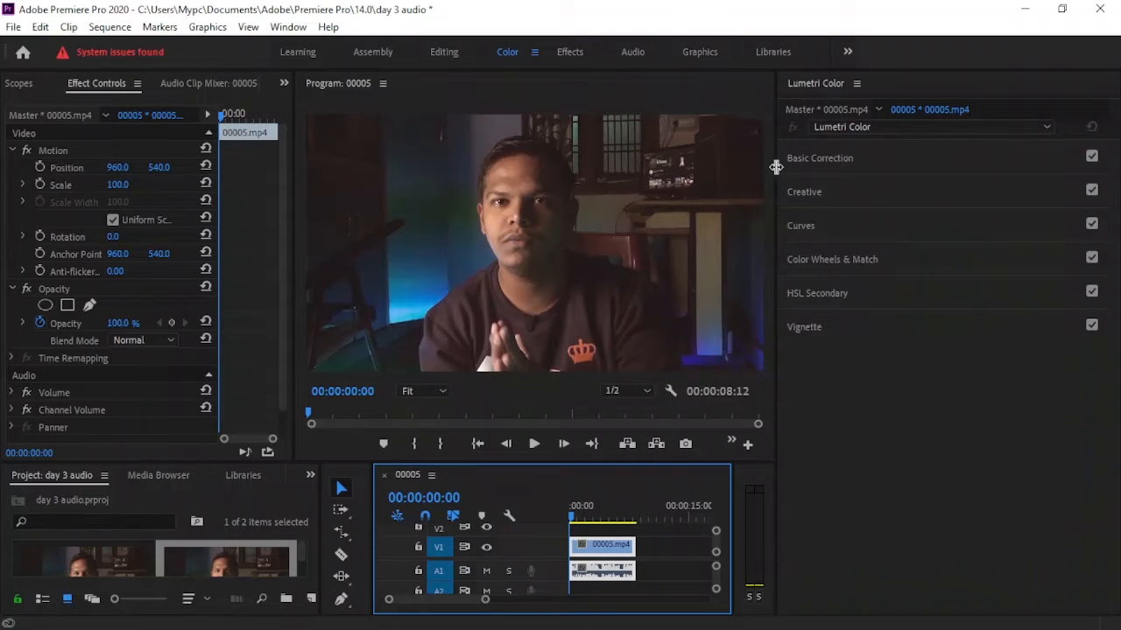
In Basic Correction, lower Contrast to about -34.7 and Highlights to about -24.1, and reduce Whites slightly.
click(806, 160)
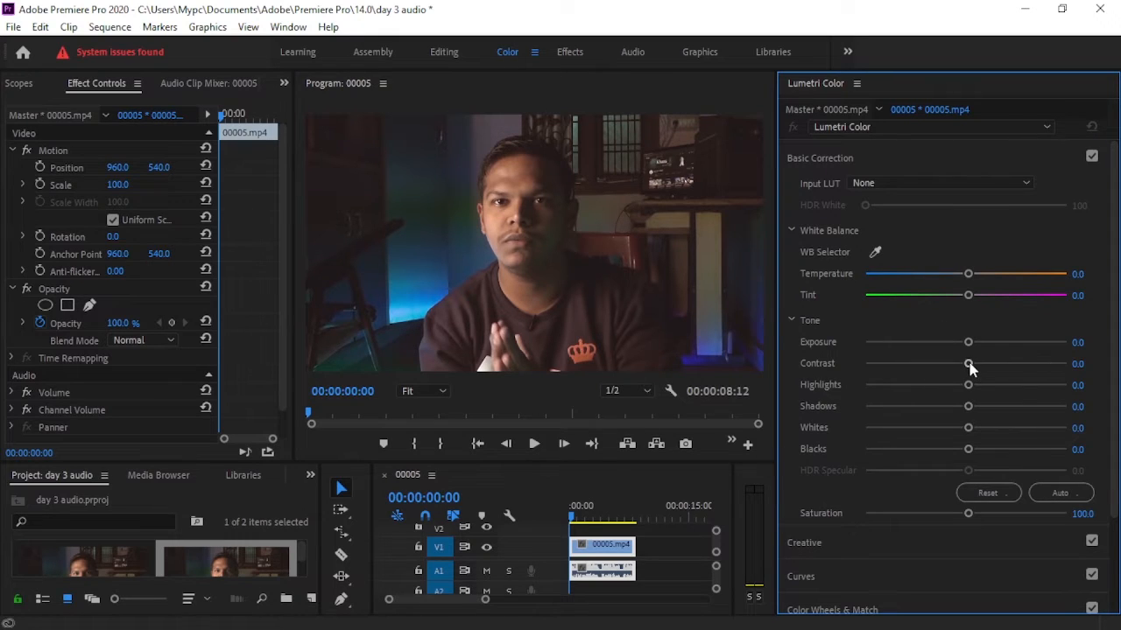
drag(969, 365, 932, 366)
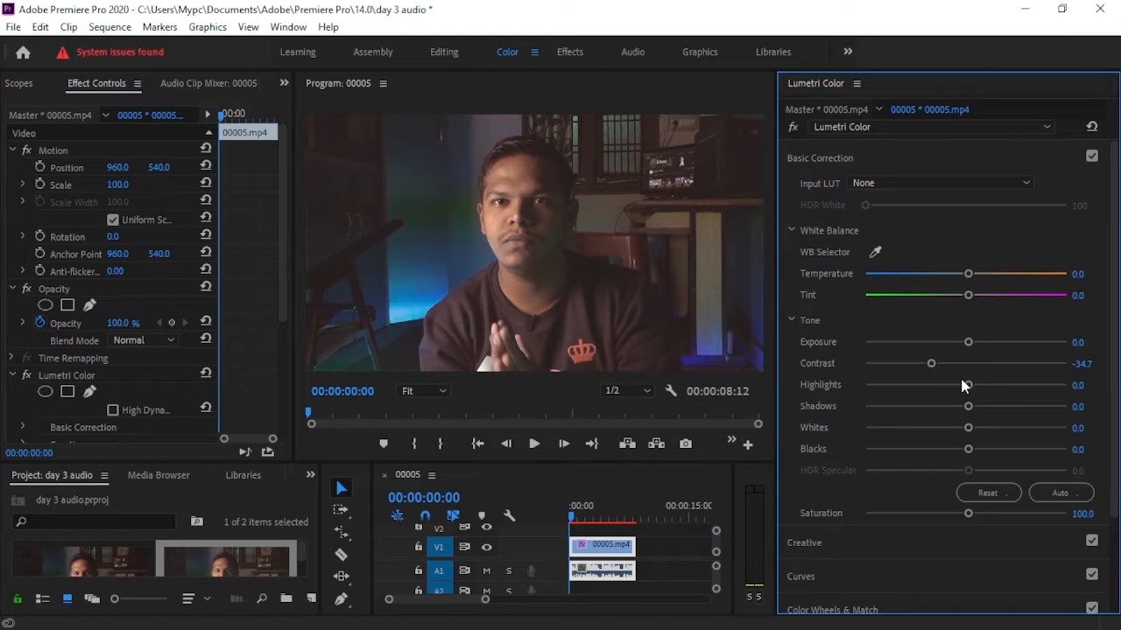
drag(968, 386, 941, 386)
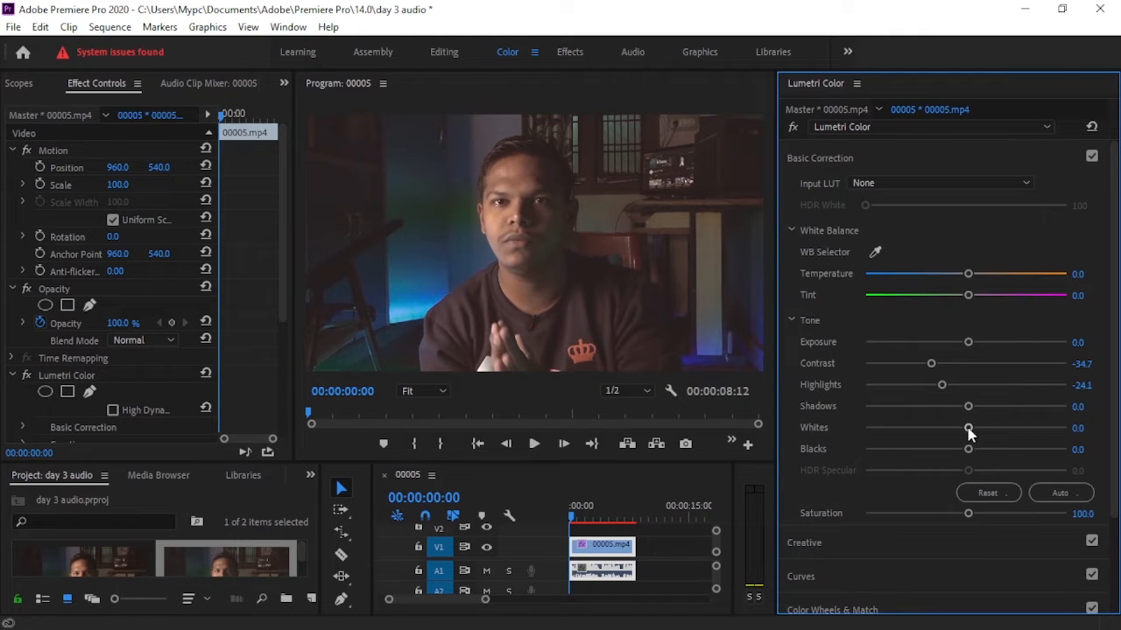
drag(969, 428, 950, 434)
click(807, 158)
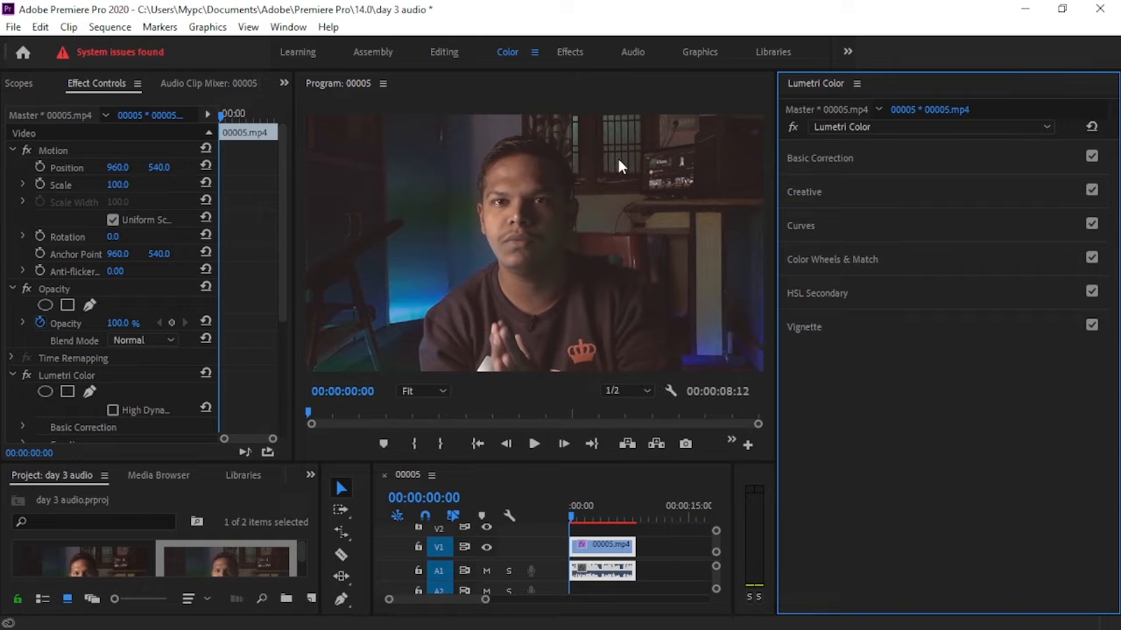
click(814, 158)
click(807, 160)
Set the vignette Amount to about -0.4 and its Midpoint to 11.5.
click(821, 329)
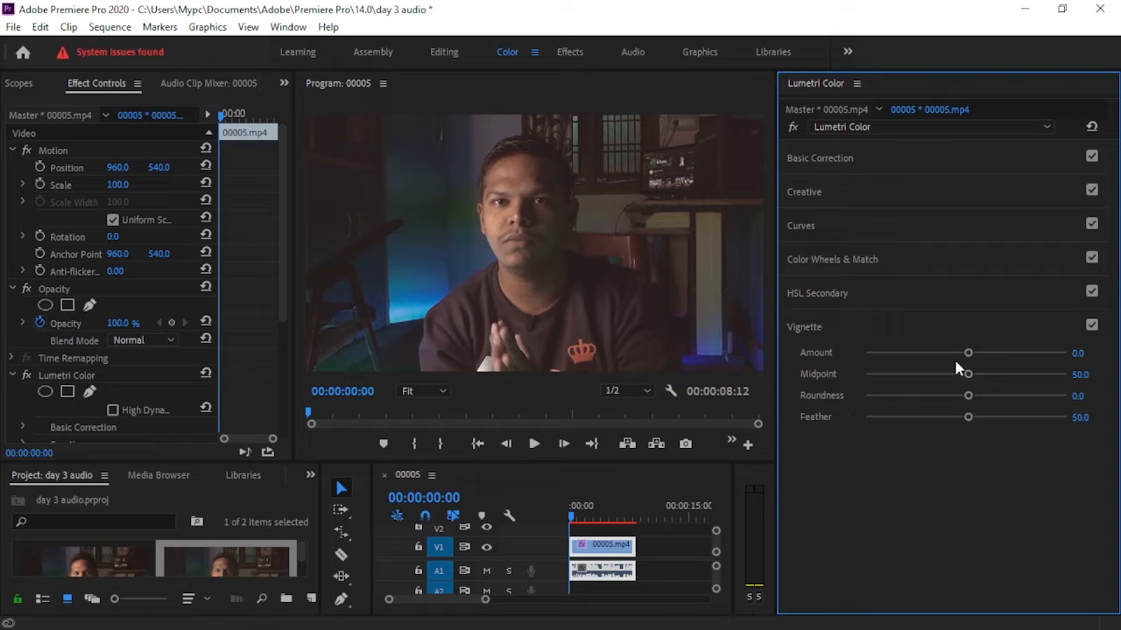
drag(968, 357, 954, 353)
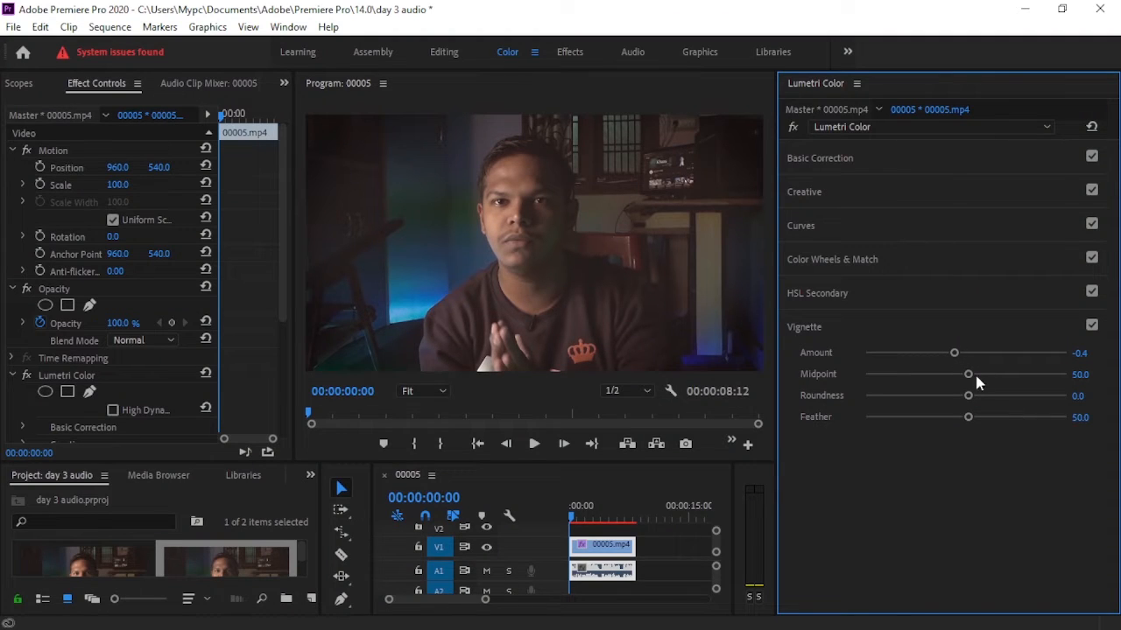
drag(970, 374, 887, 380)
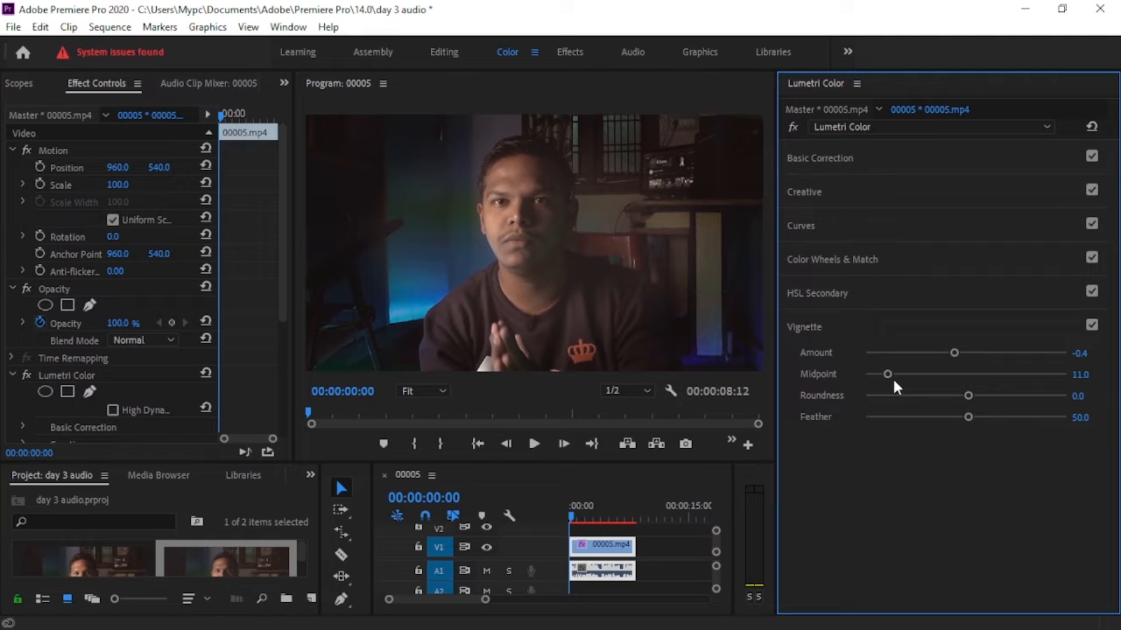
click(1082, 374)
text(11.5)
key(Return)
Raise the vignette Roundness to about 46.1 and its Feather to 100, undoing the trial reduction of Feather.
drag(969, 396, 1011, 401)
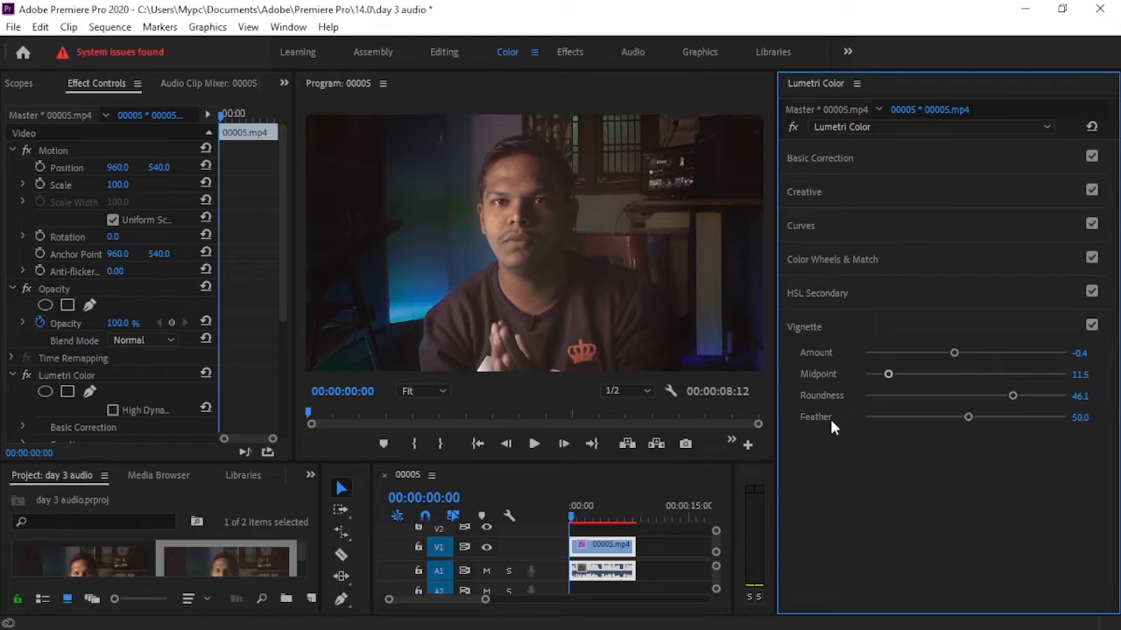
drag(968, 418, 1067, 418)
drag(1067, 417, 965, 418)
key(ctrl+z)
Locate the Lumetri Color effect in the Color Correction group of the video effects.
click(241, 473)
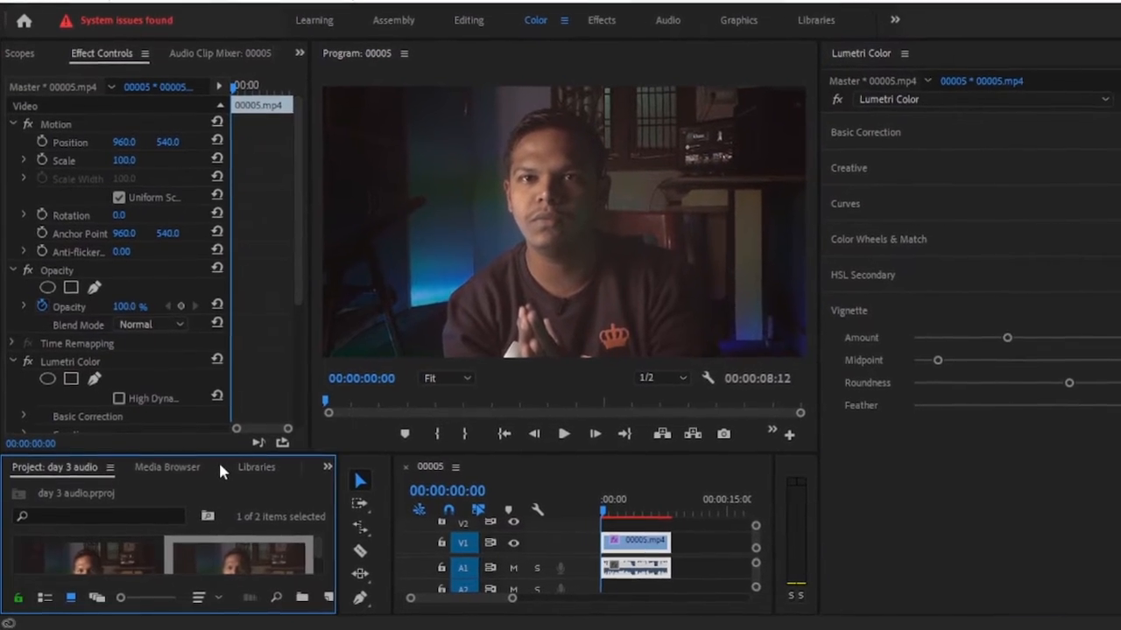
scroll(222, 462, down, 2)
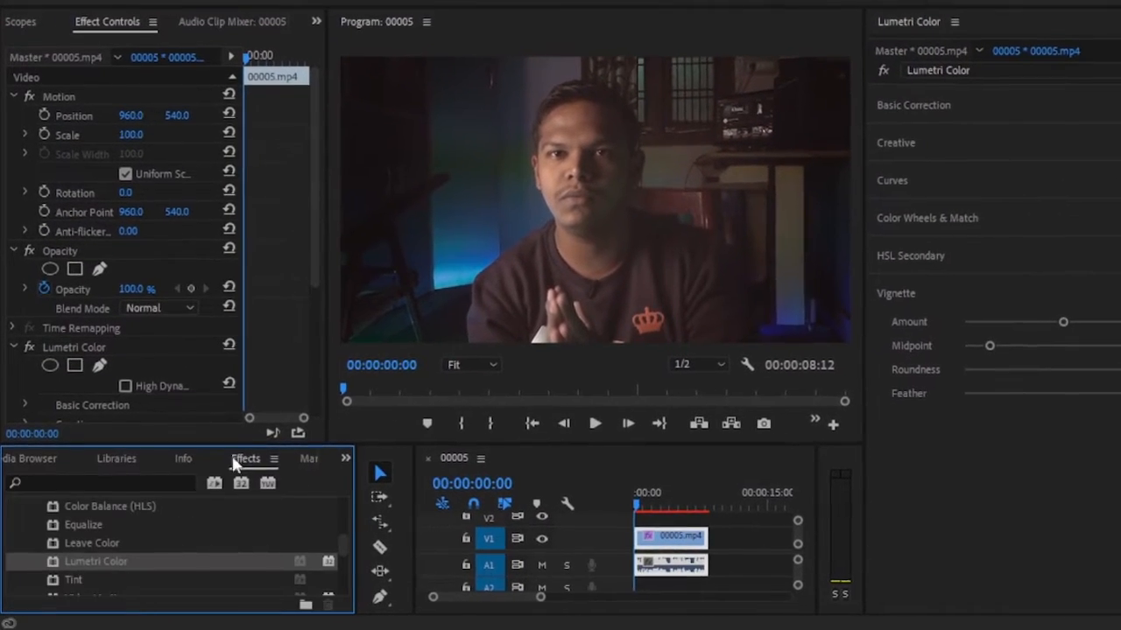
scroll(105, 536, up, 6)
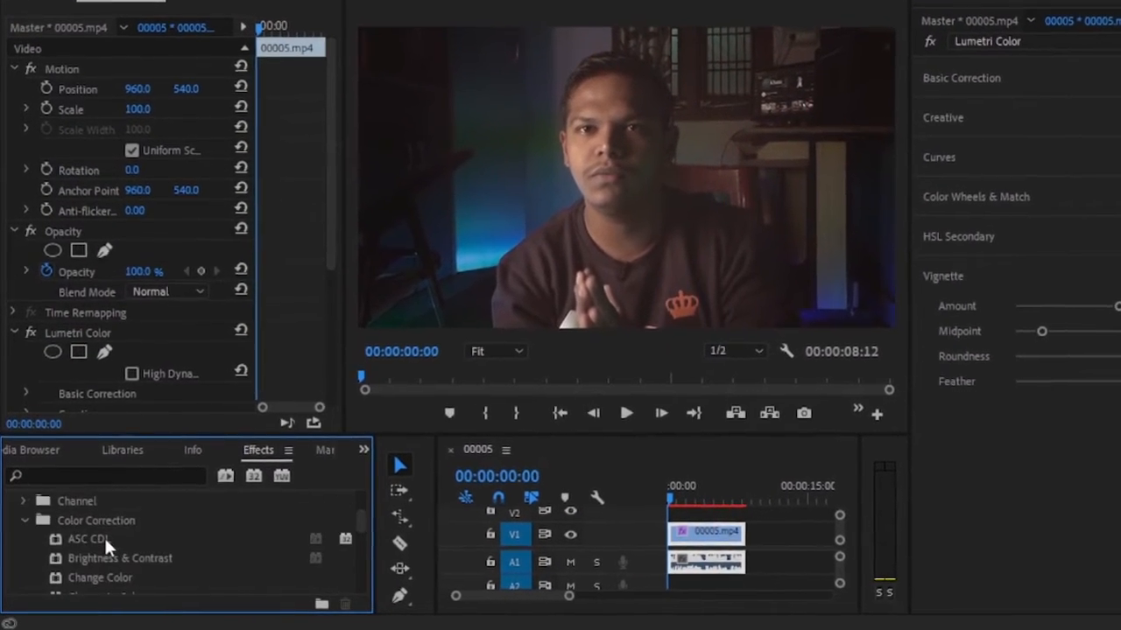
click(13, 538)
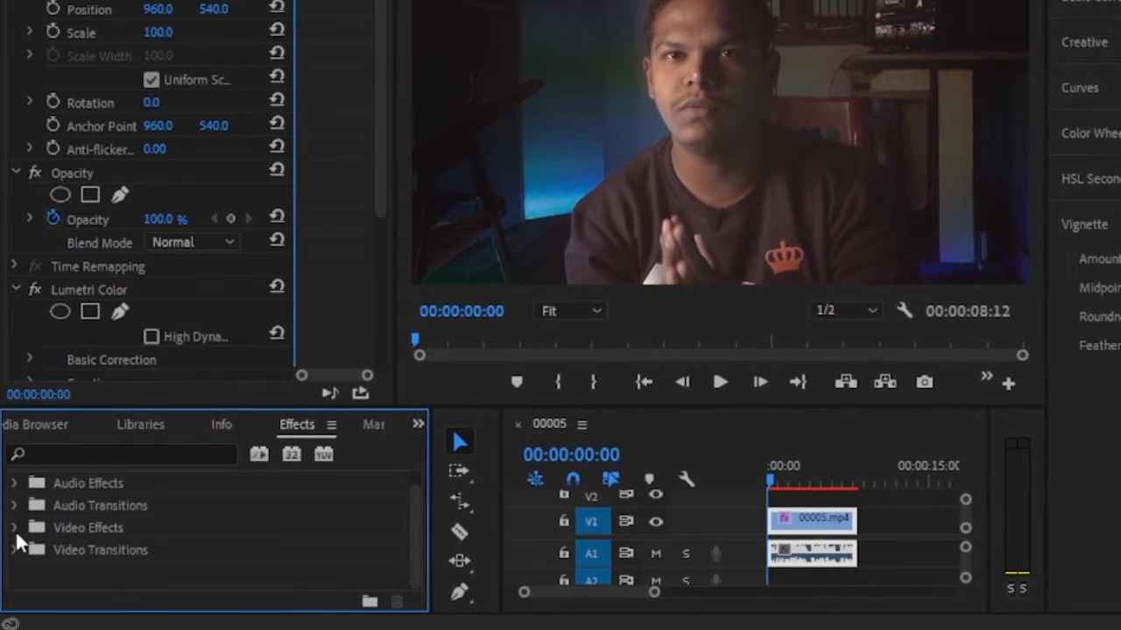
click(14, 531)
scroll(46, 525, down, 2)
click(56, 532)
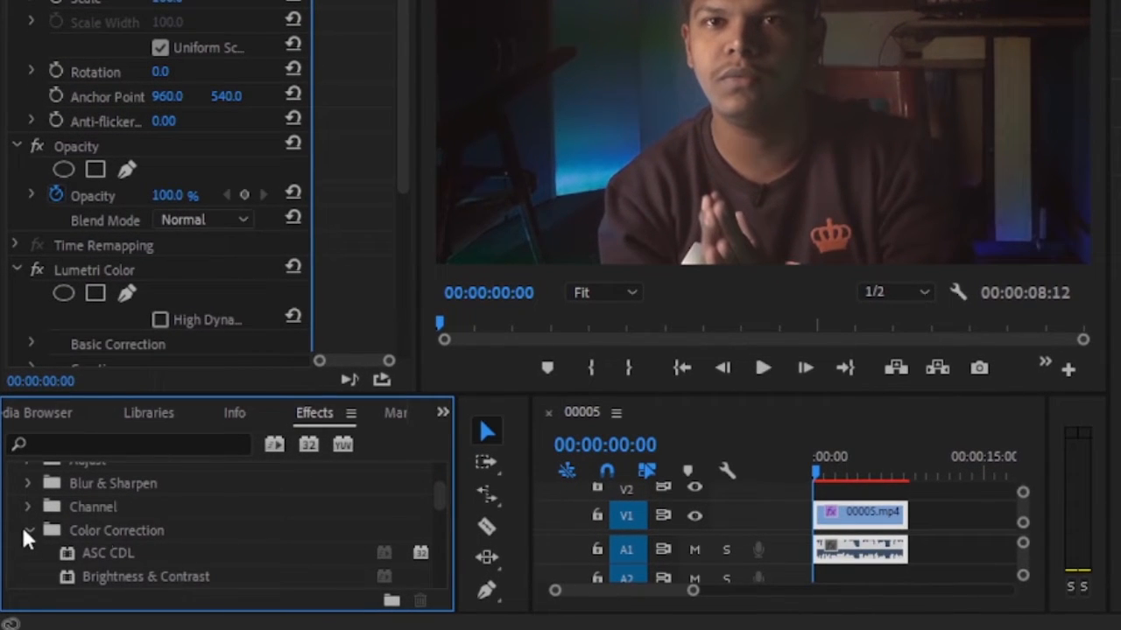
click(23, 528)
click(26, 530)
scroll(27, 526, down, 5)
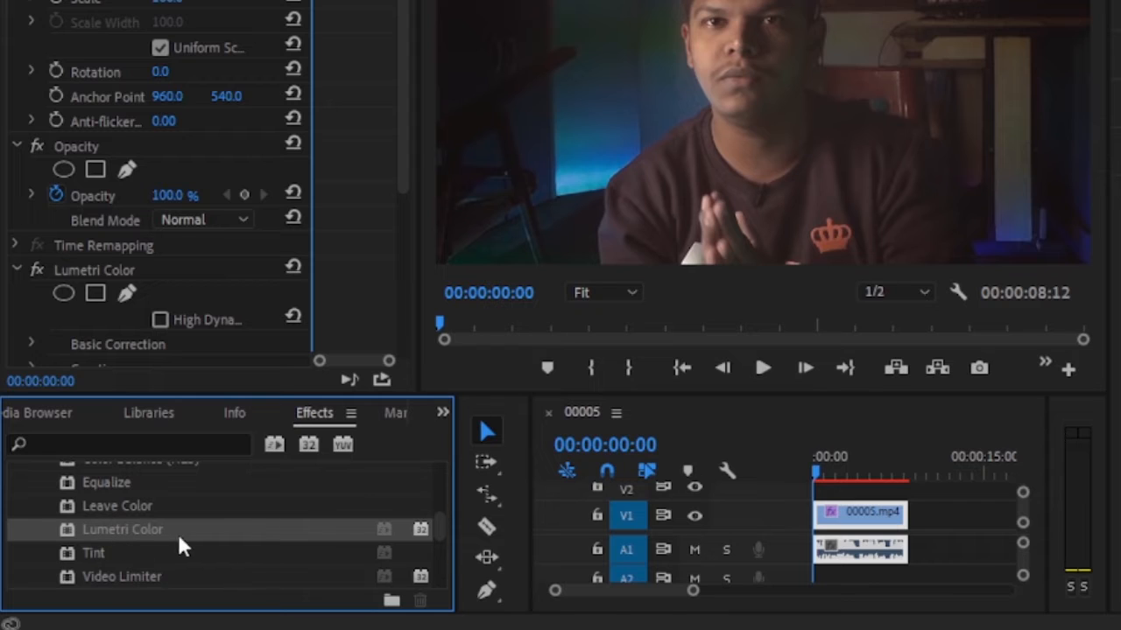
Collapse the clip's existing Lumetri Color settings and add a second Lumetri Color effect below them.
drag(139, 528, 145, 295)
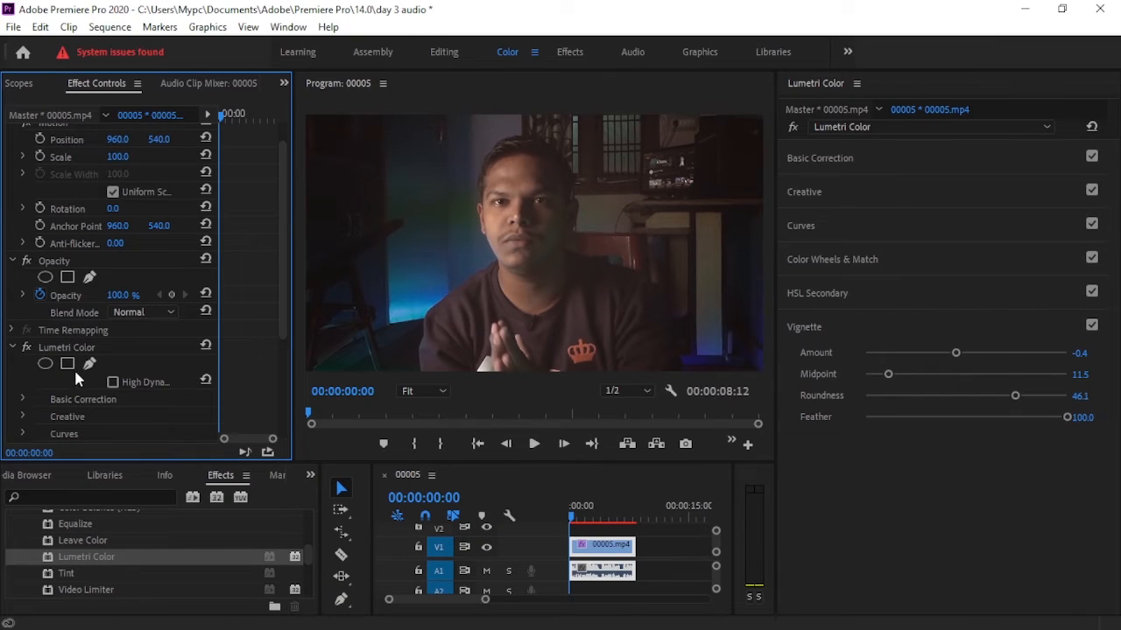
scroll(87, 379, down, 3)
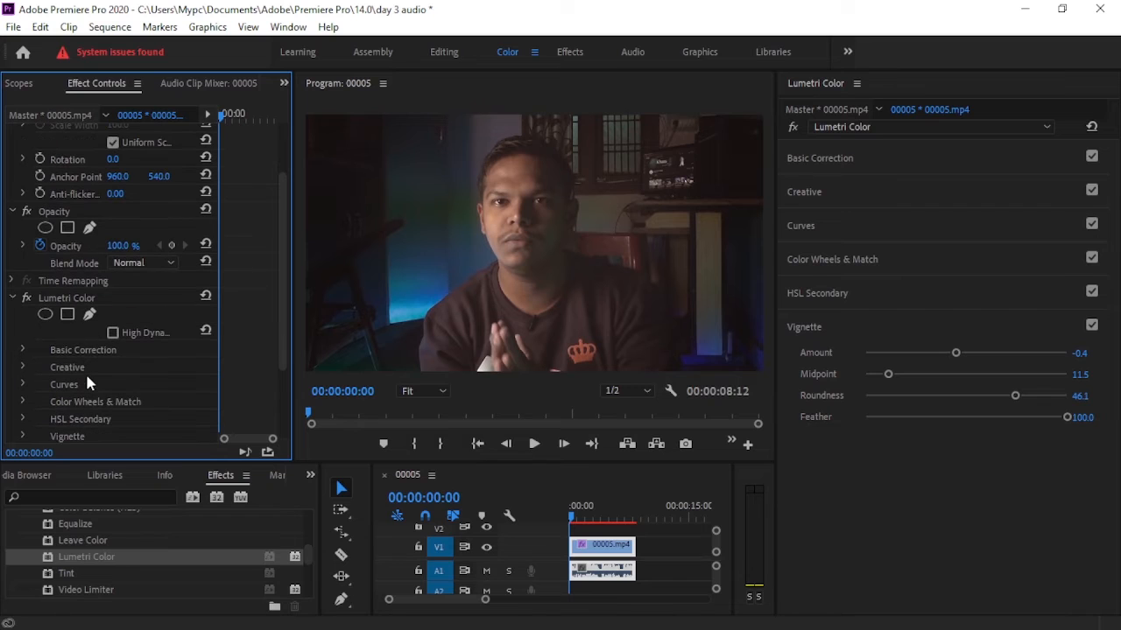
scroll(99, 383, down, 4)
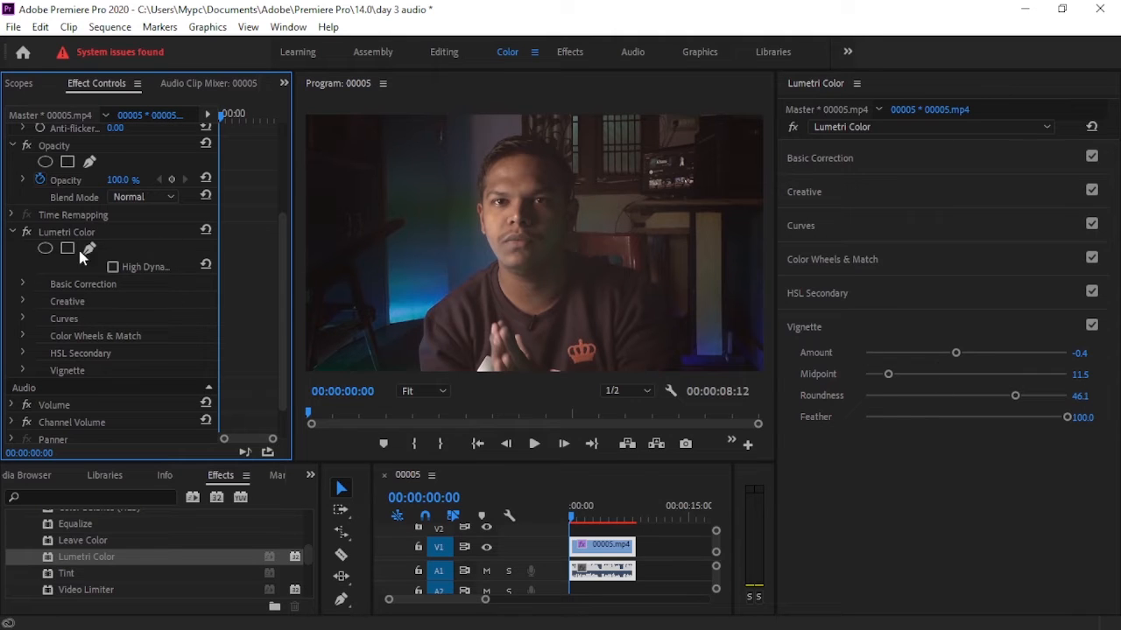
click(13, 232)
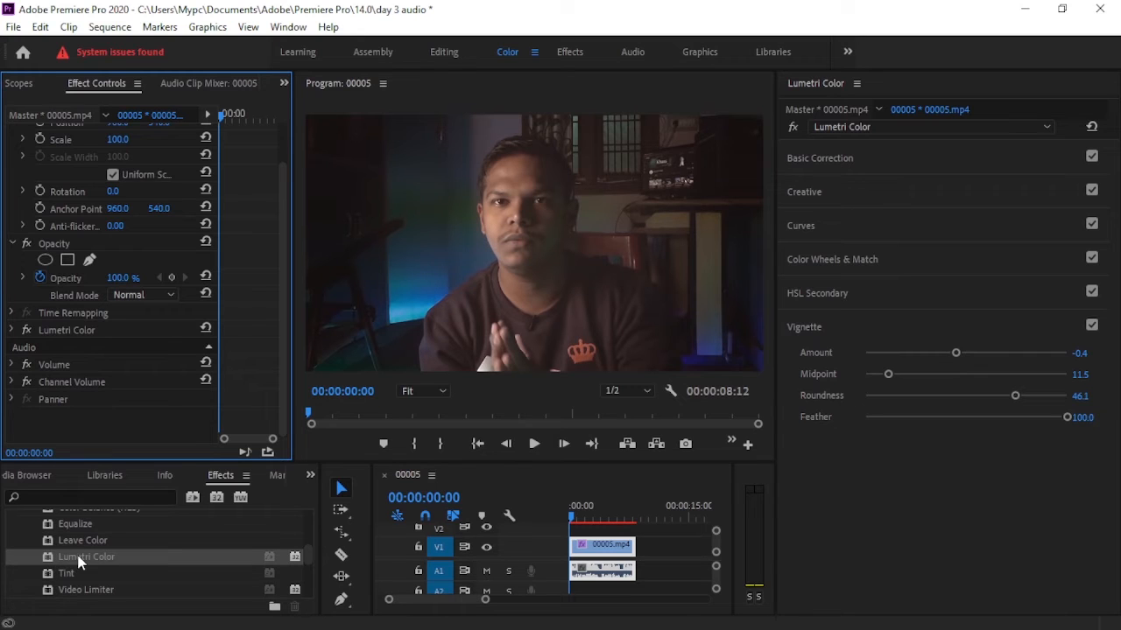
drag(78, 561, 91, 417)
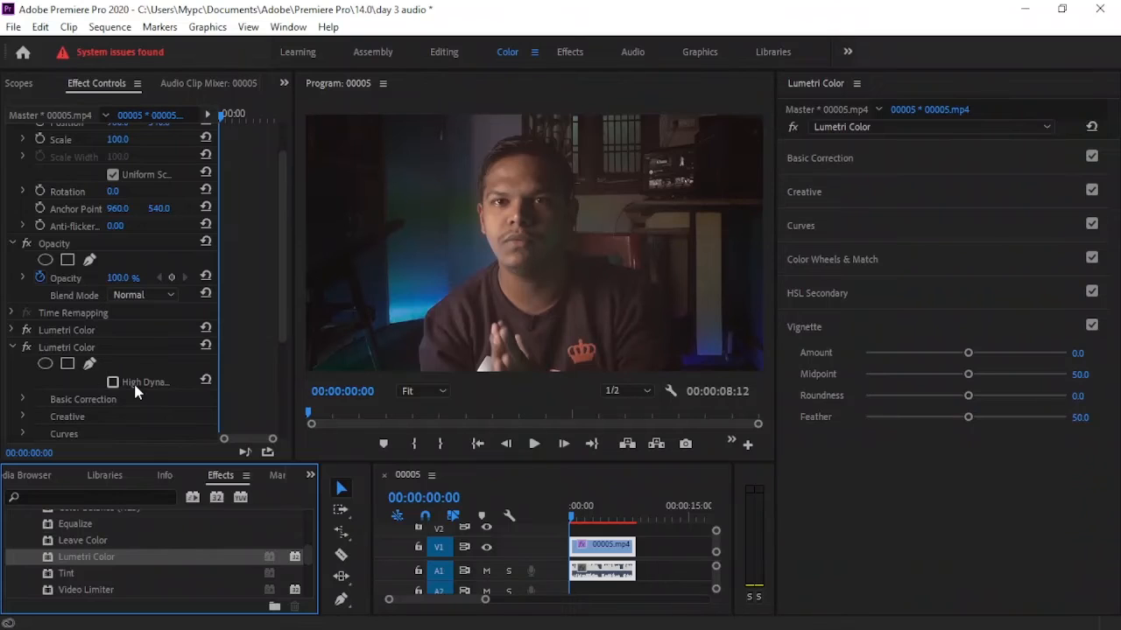
Create an ellipse mask on the second Lumetri Color effect and move it up over the man's head.
scroll(136, 391, down, 4)
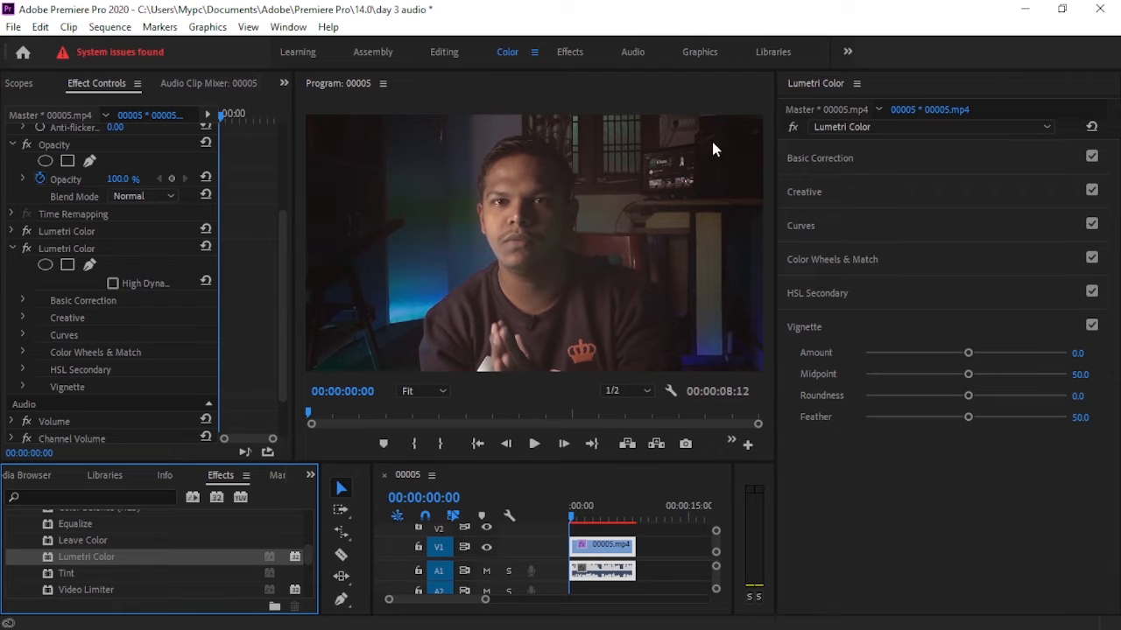
click(46, 264)
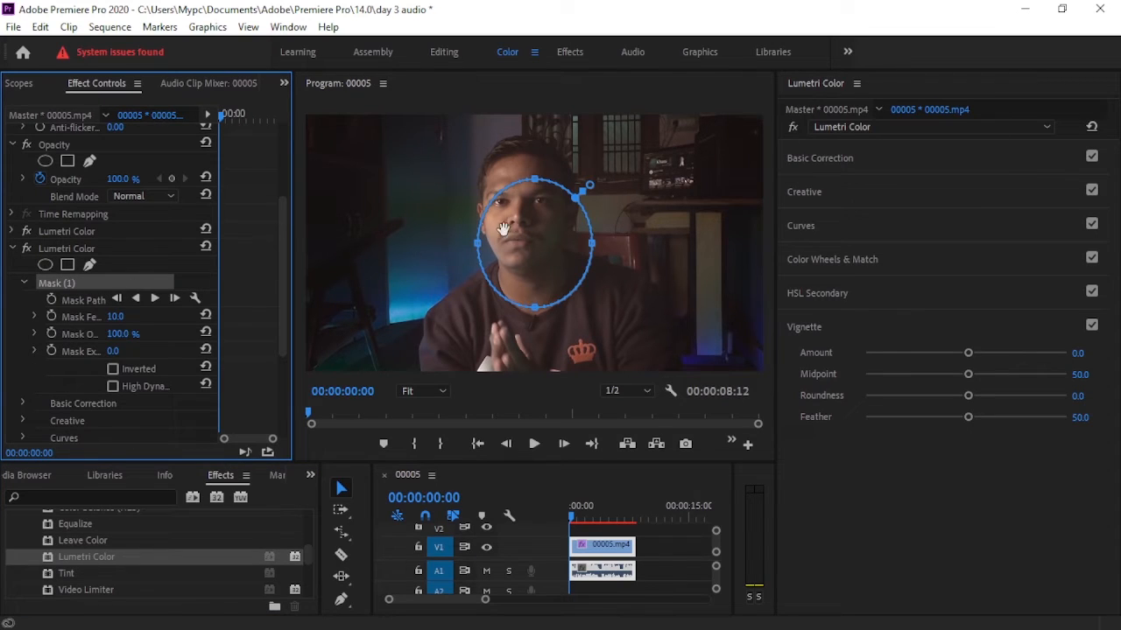
click(537, 247)
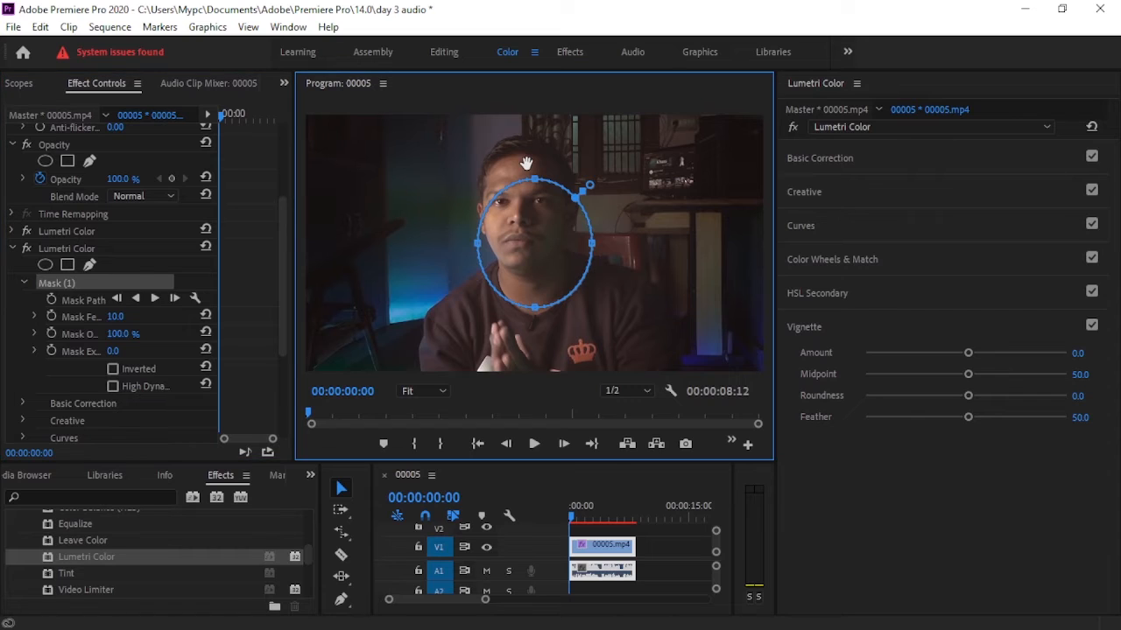
drag(526, 163, 527, 185)
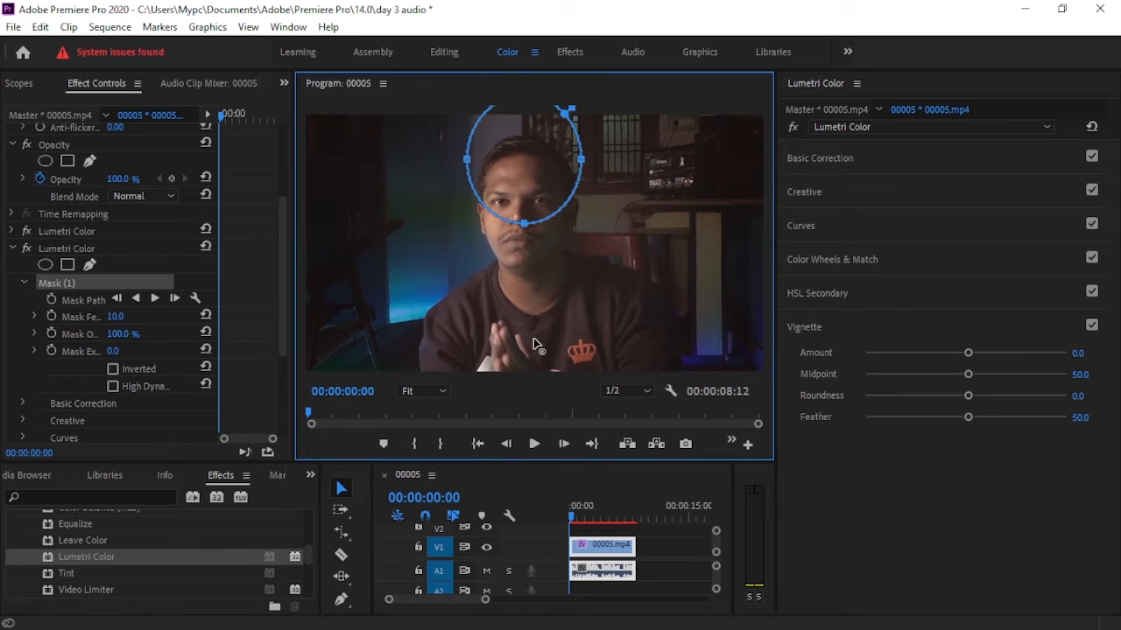
Stretch and widen the mask into a tall oval around the man's head and torso, extending below the frame.
drag(533, 338, 529, 374)
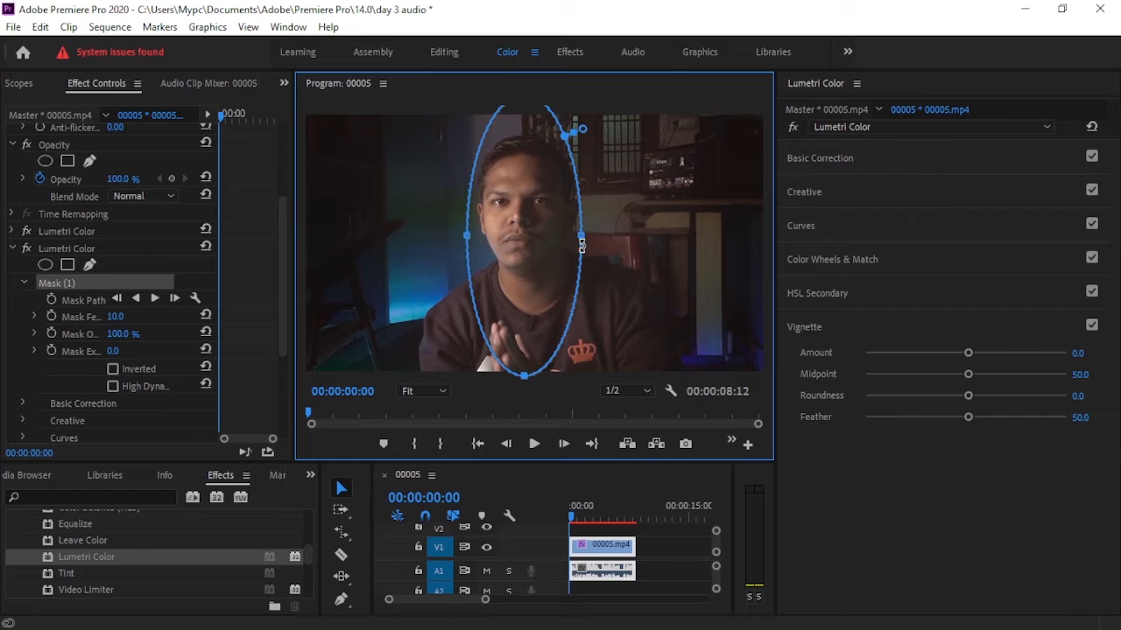
drag(581, 237, 670, 238)
drag(552, 260, 513, 262)
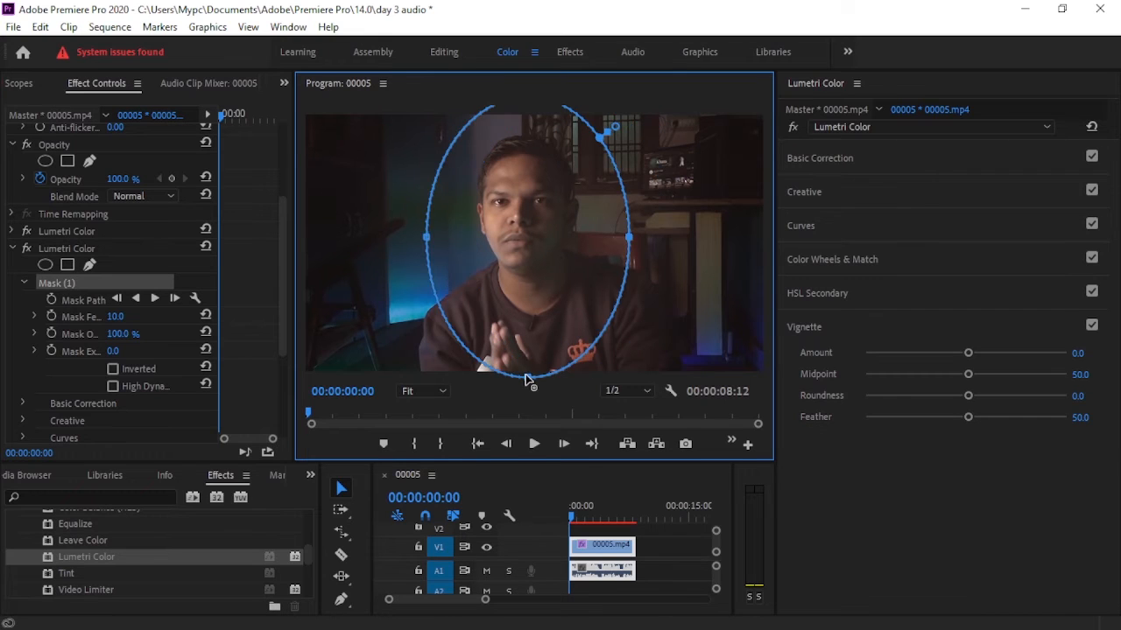
drag(529, 378, 530, 441)
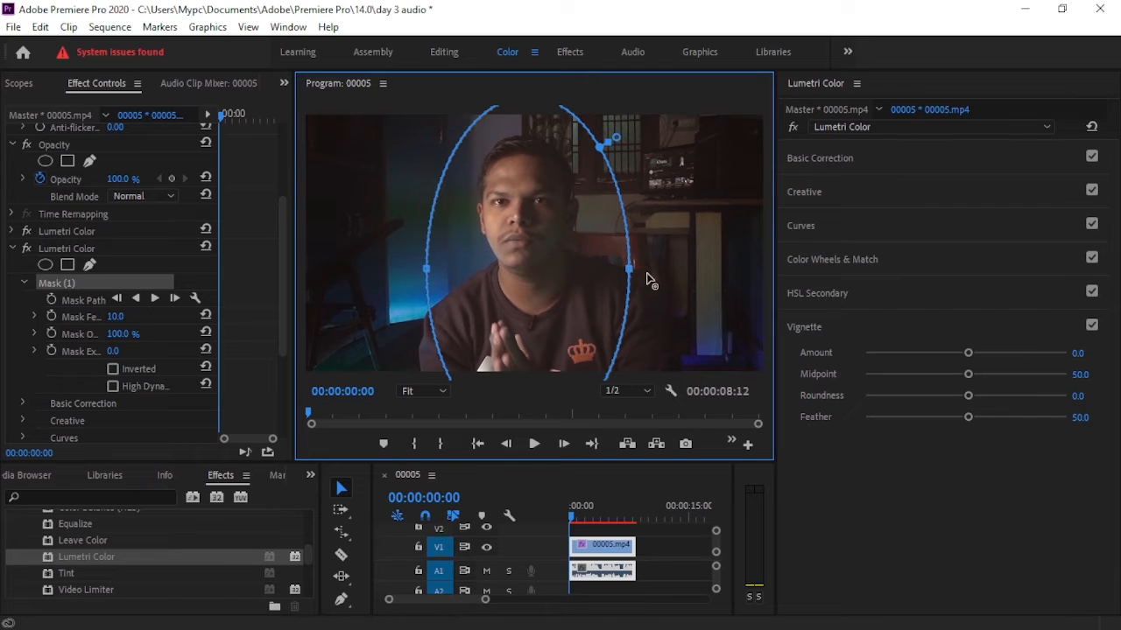
drag(628, 269, 646, 270)
drag(576, 281, 565, 280)
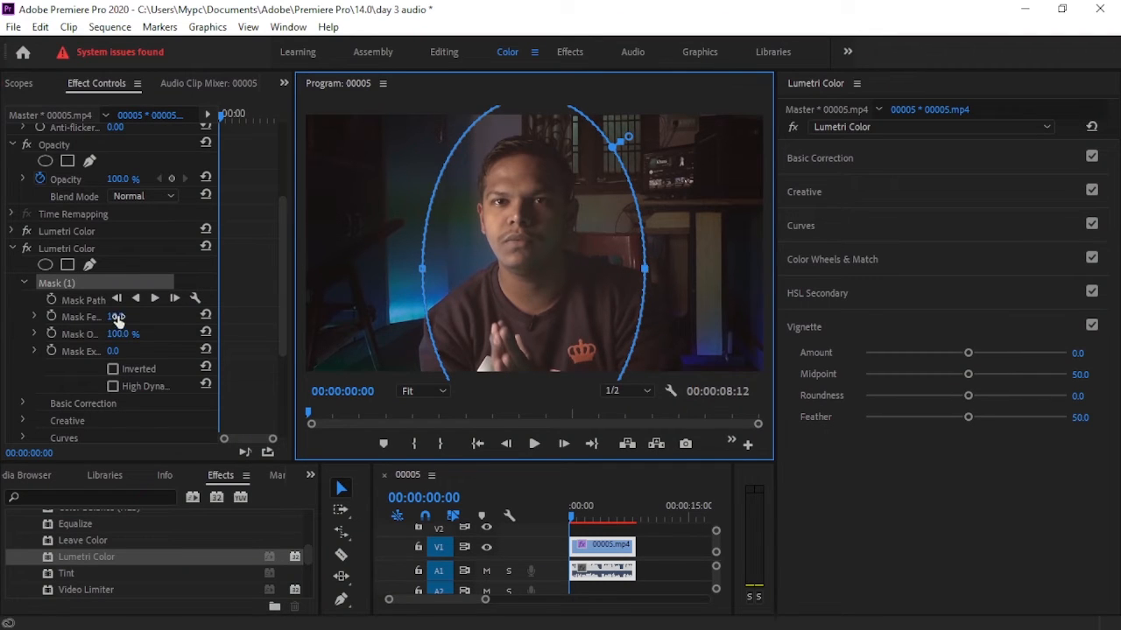
Increase the mask feather to about 238 and shift the oval slightly left around the man.
drag(115, 316, 133, 316)
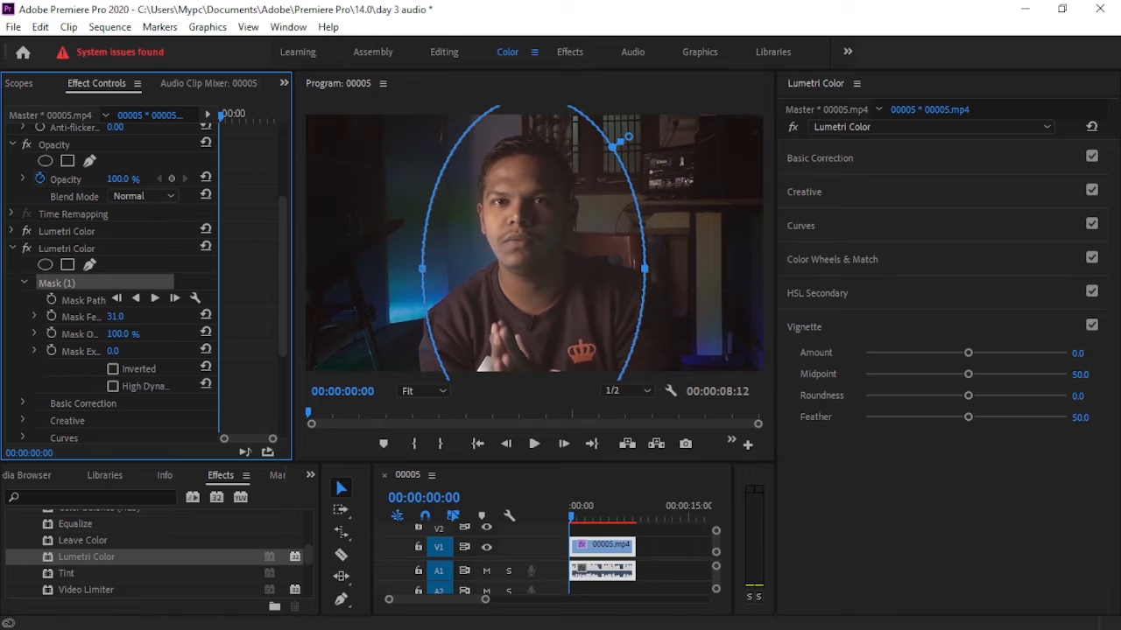
drag(628, 138, 655, 118)
drag(533, 270, 525, 270)
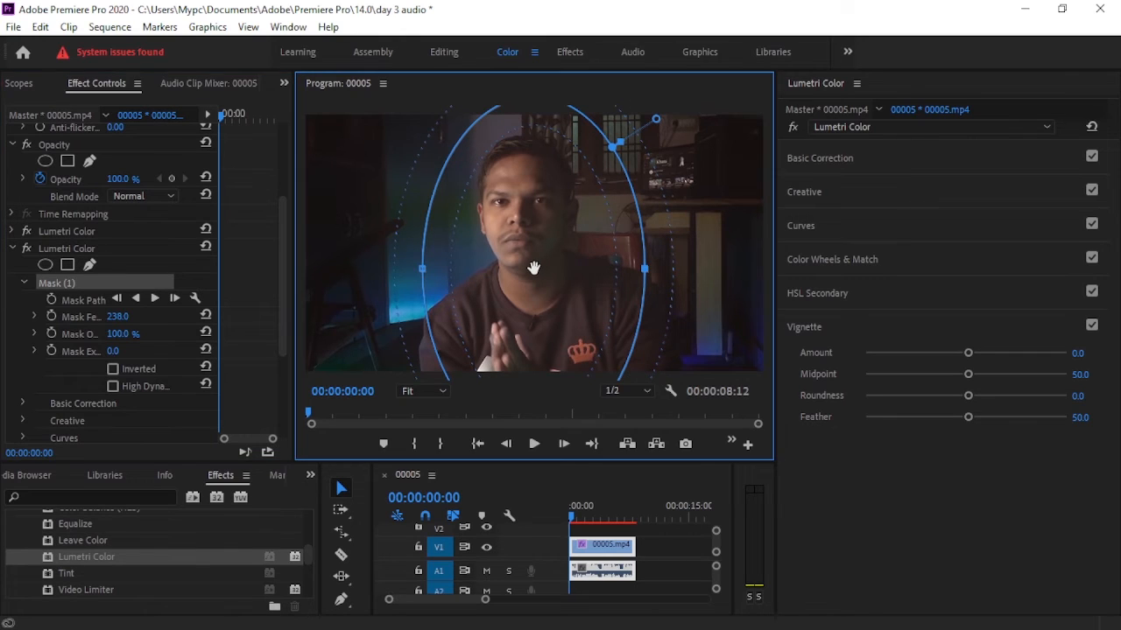
Check the mask at several points in the clip and shift it slightly right to keep the man inside, ending at 00:00:02:07.
click(582, 519)
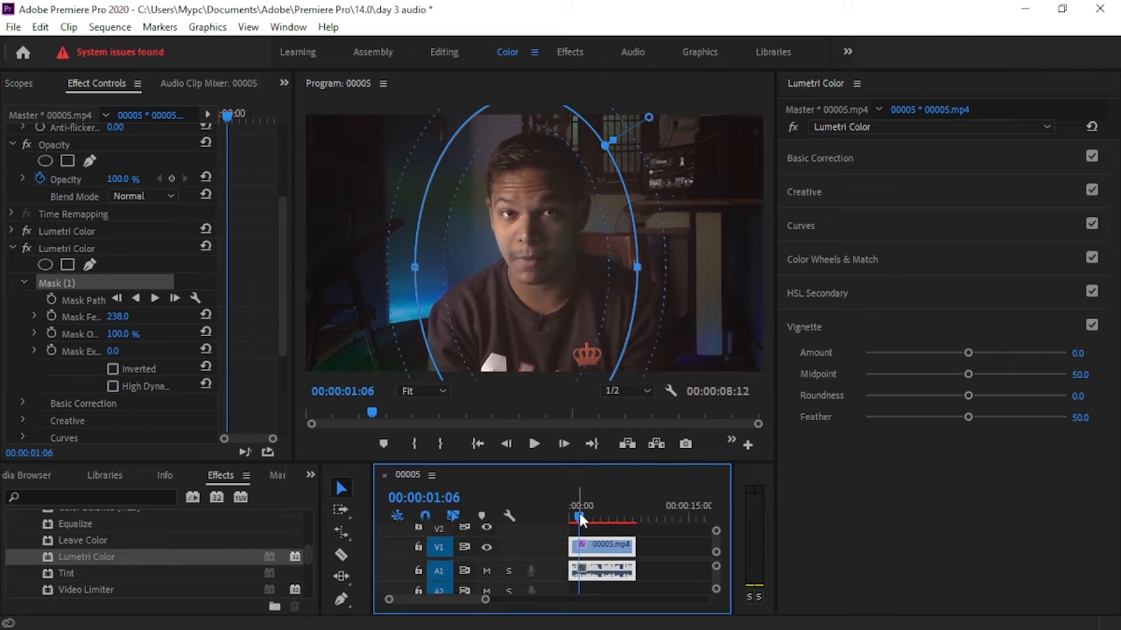
drag(545, 307, 552, 307)
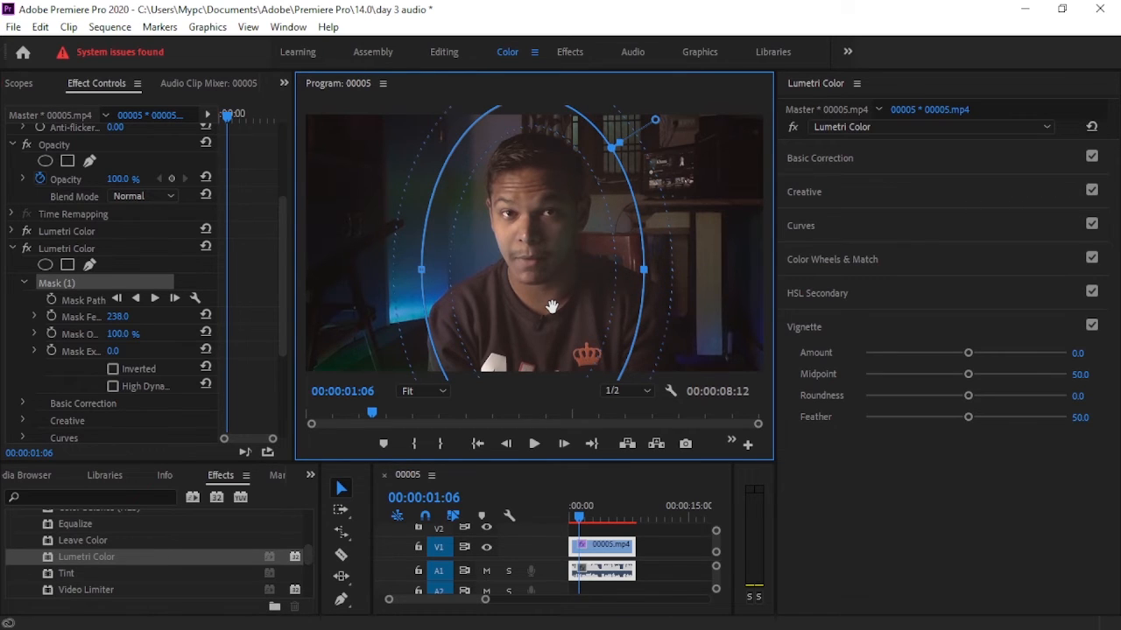
click(598, 516)
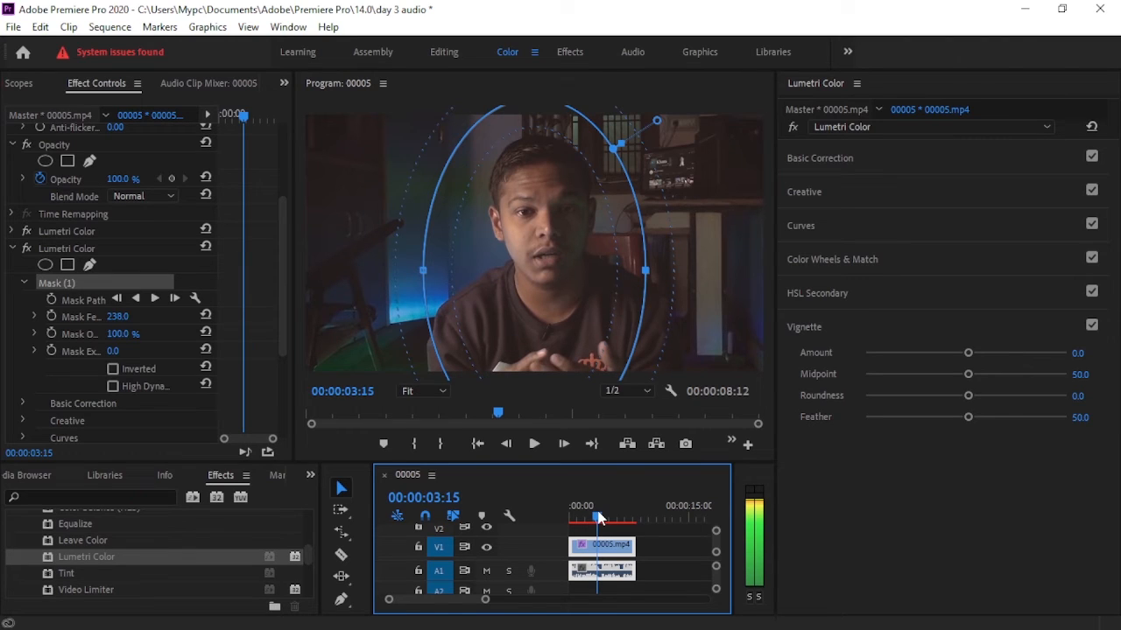
mouse_move(598, 518)
mouse_down()
mouse_move(610, 520)
mouse_move(565, 508)
mouse_move(591, 517)
mouse_up()
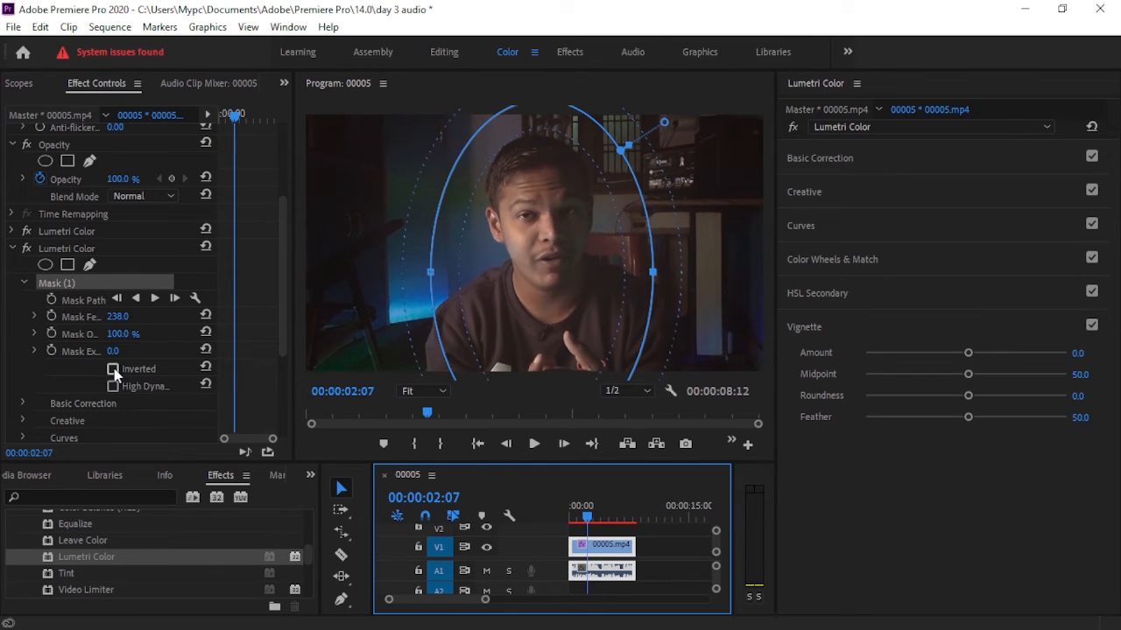
Invert the mask on the second Lumetri Color effect and collapse the Vignette settings.
click(114, 370)
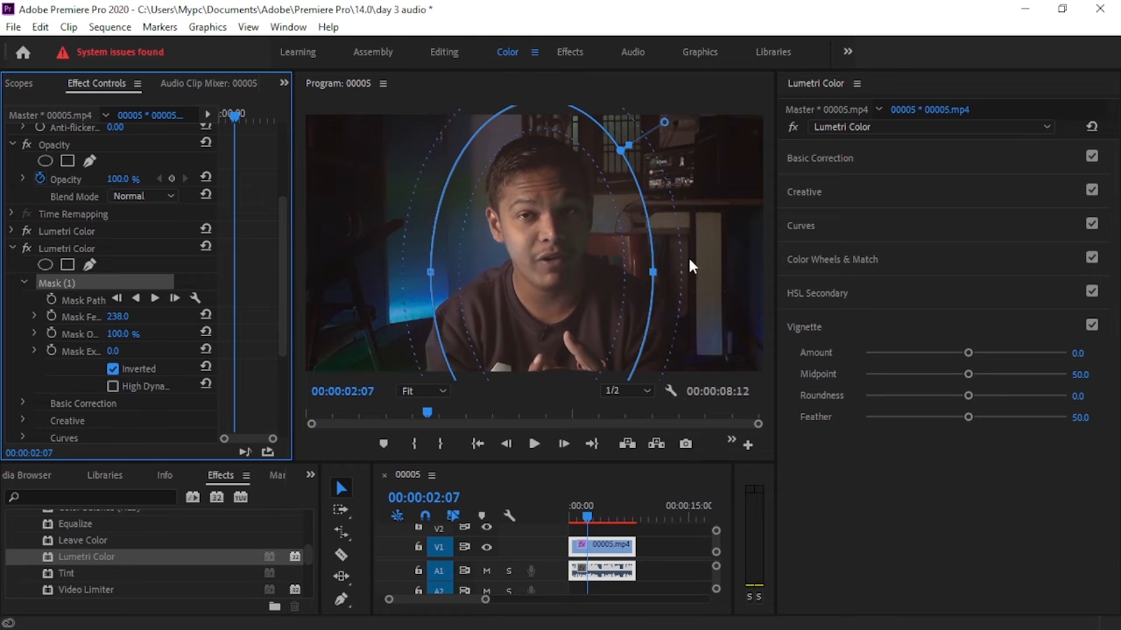
click(801, 324)
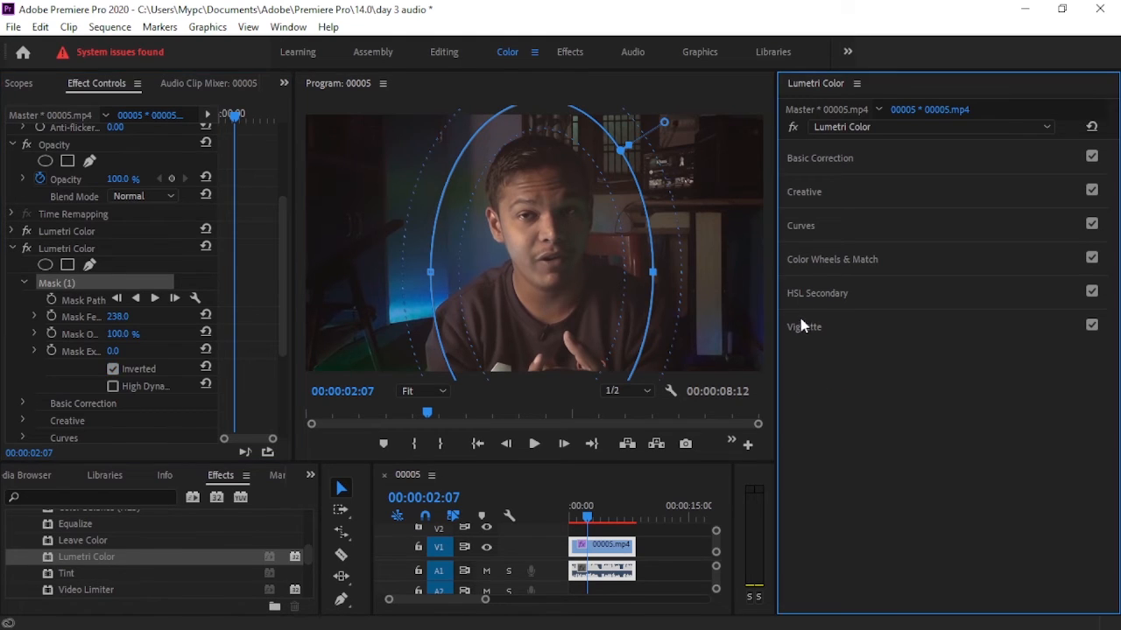
Set the Creative Sharpen amount to -100 on the masked Lumetri Color effect and collapse that effect's settings.
click(808, 198)
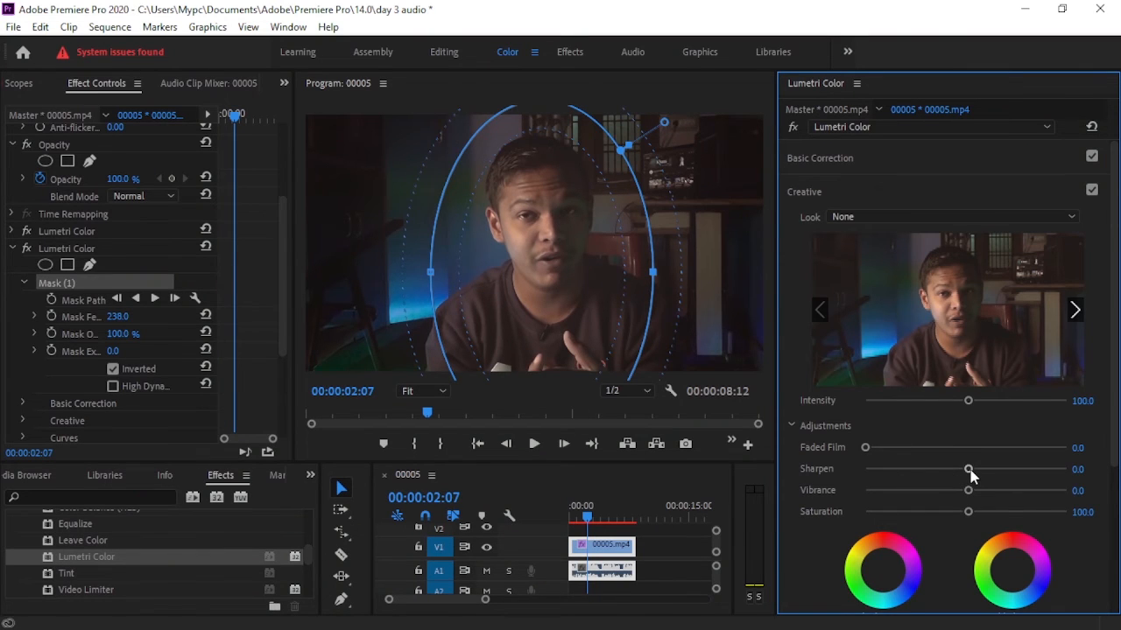
drag(968, 469, 833, 470)
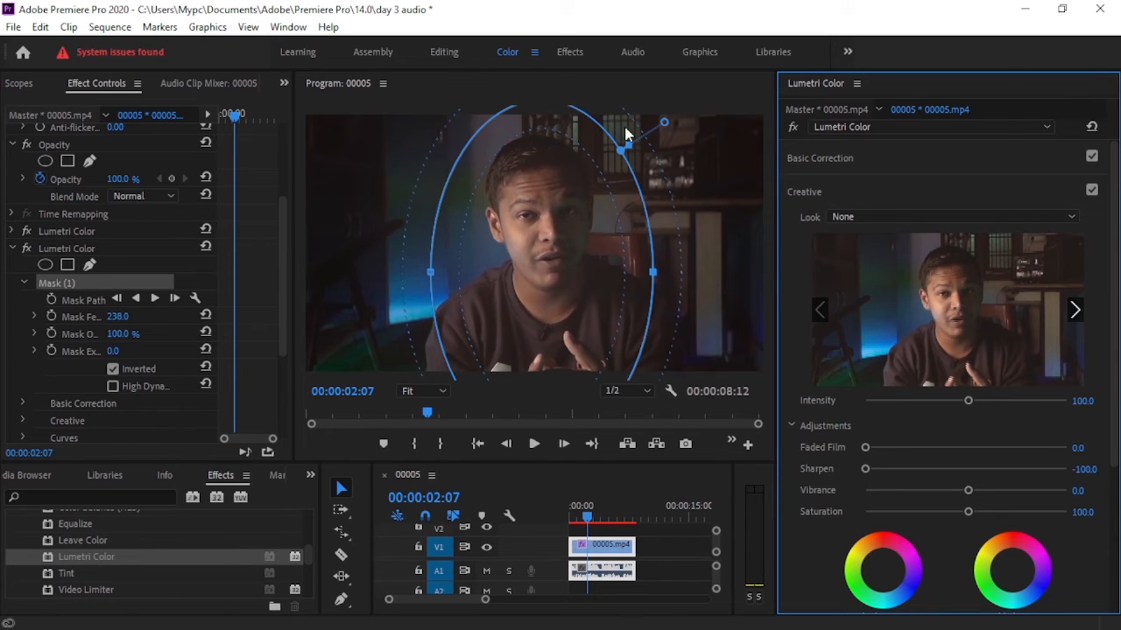
click(14, 251)
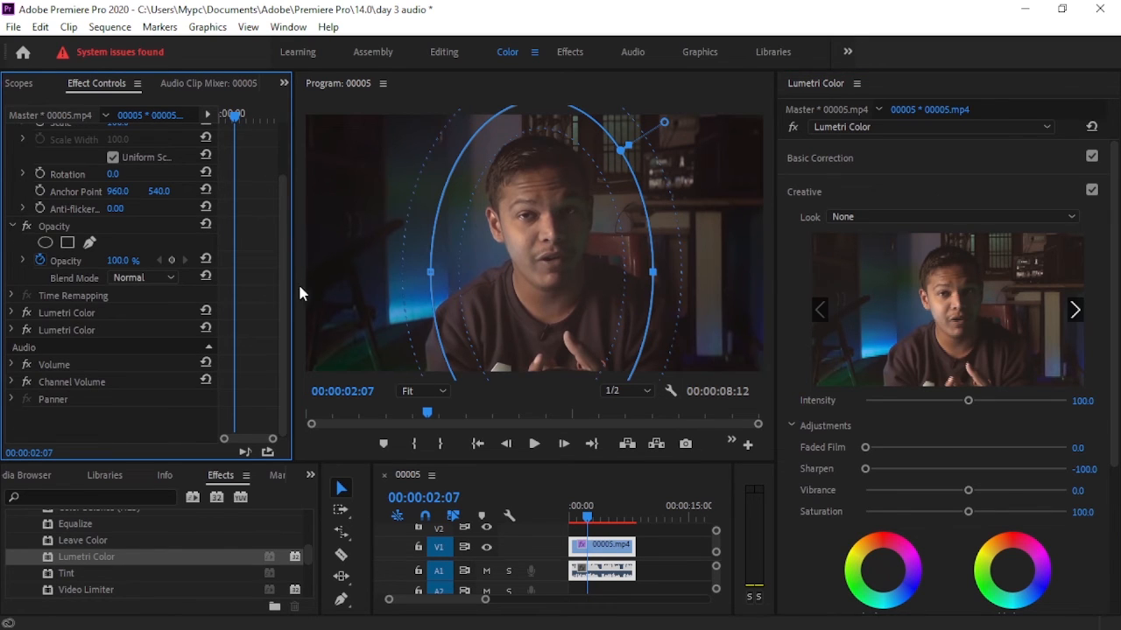
Copy the masked second Lumetri Color effect and paste it twice onto the same clip.
click(65, 331)
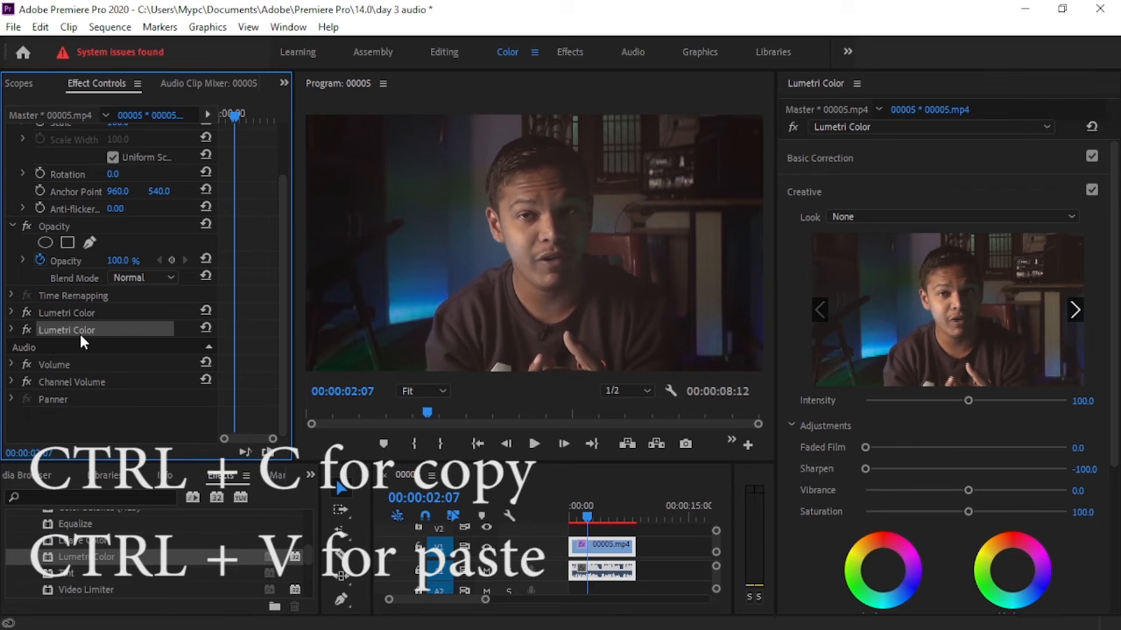
key(ctrl+v)
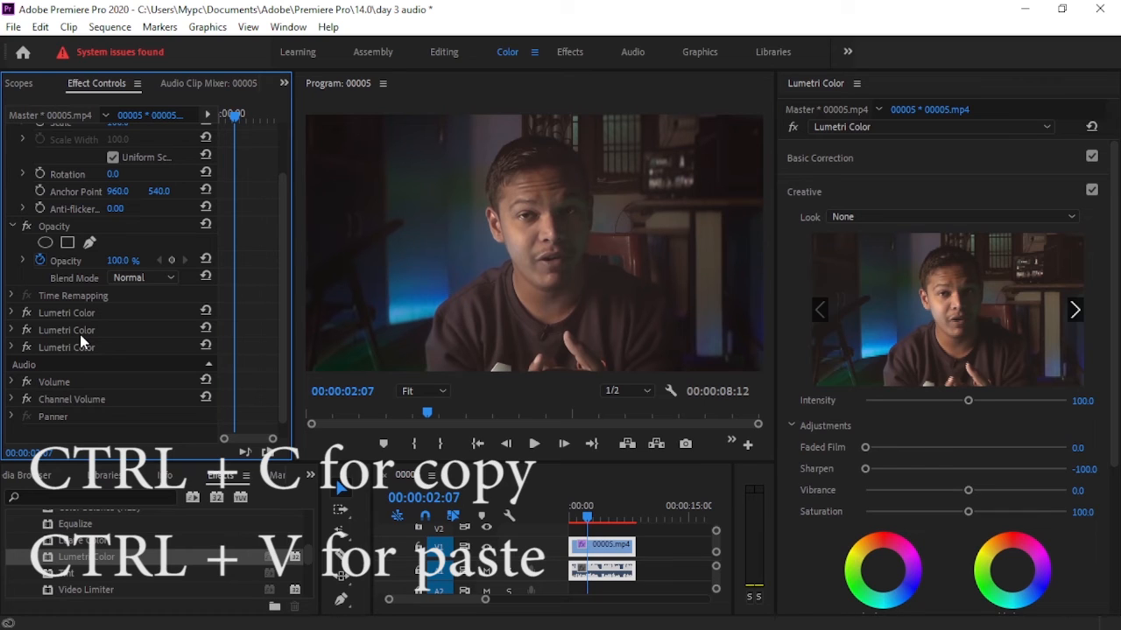
key(ctrl+v)
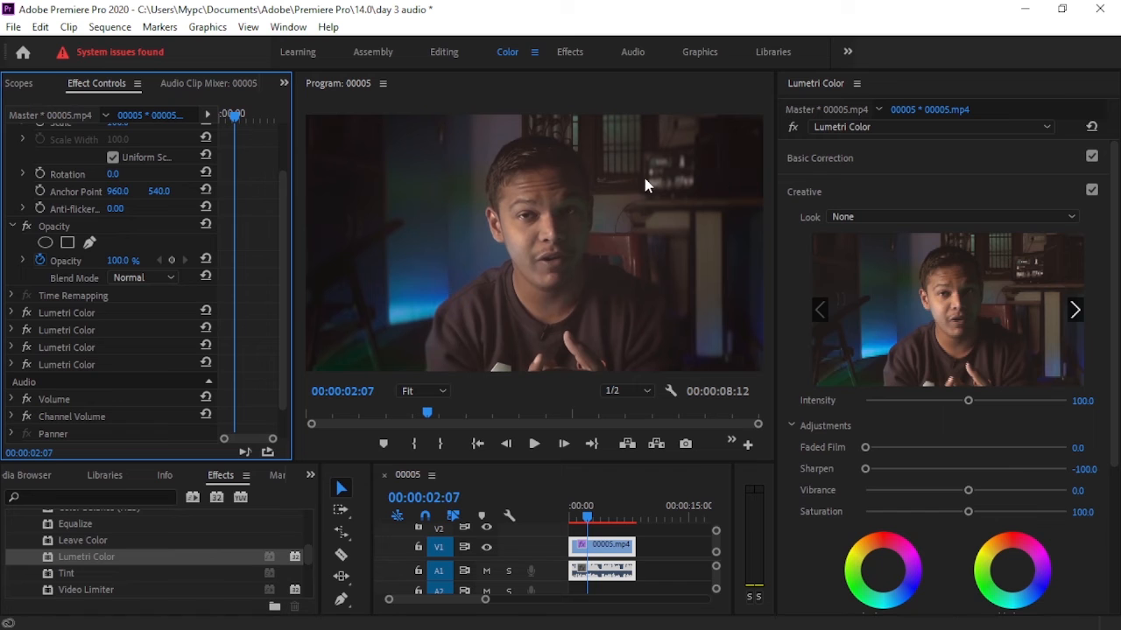
Play the graded clip from 00:00:00:00, return to the start and replay it to review the softened background.
key(Home)
click(533, 444)
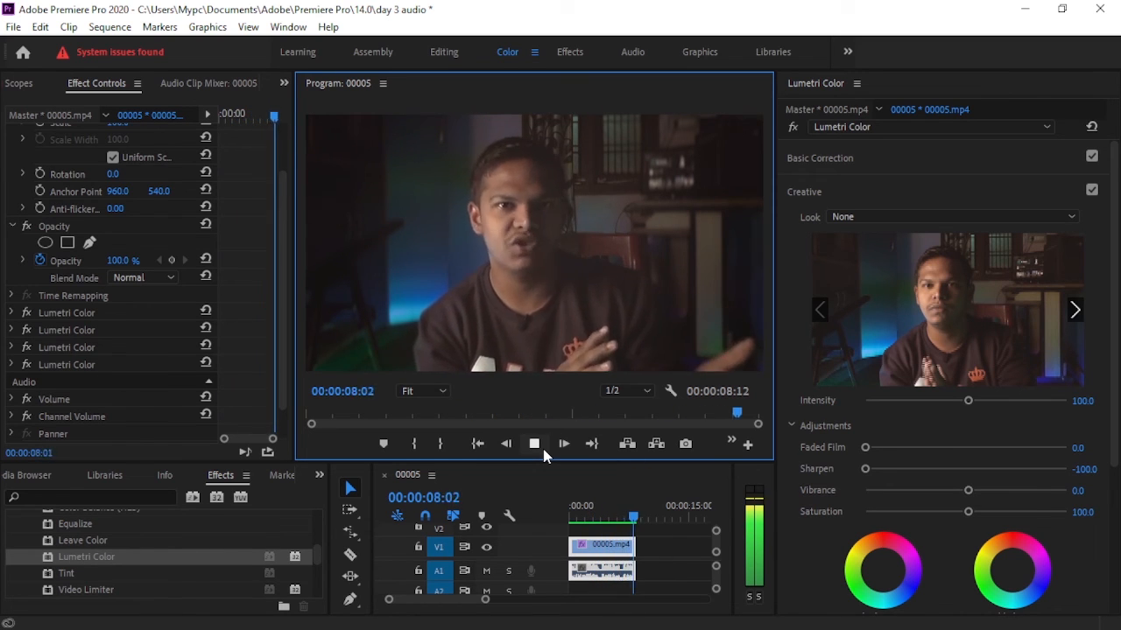
drag(596, 514, 568, 515)
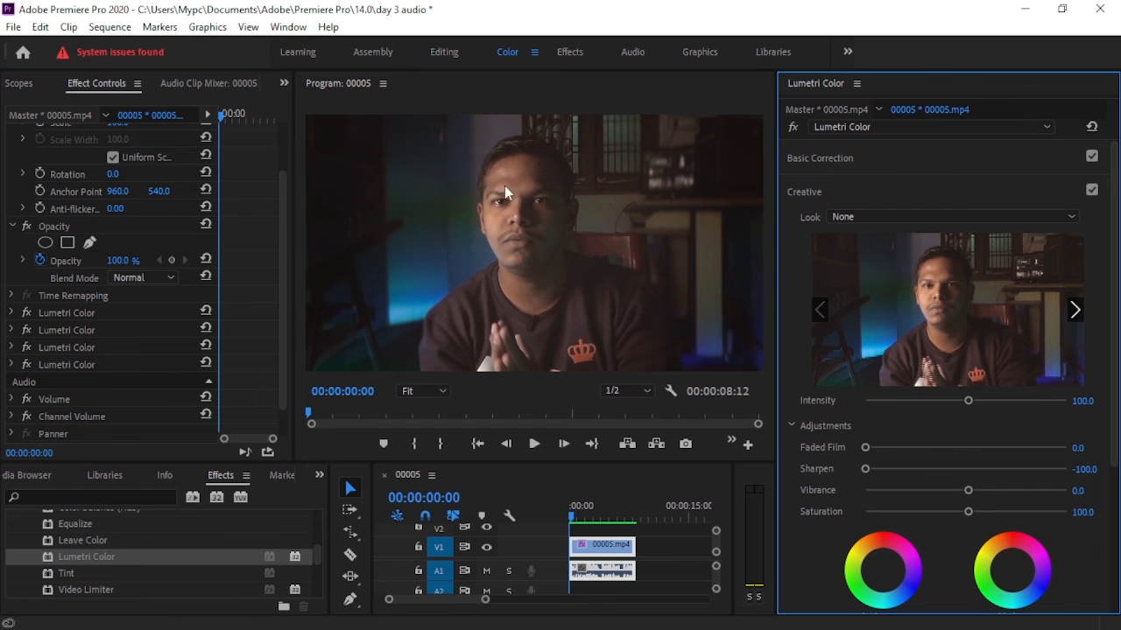
click(534, 445)
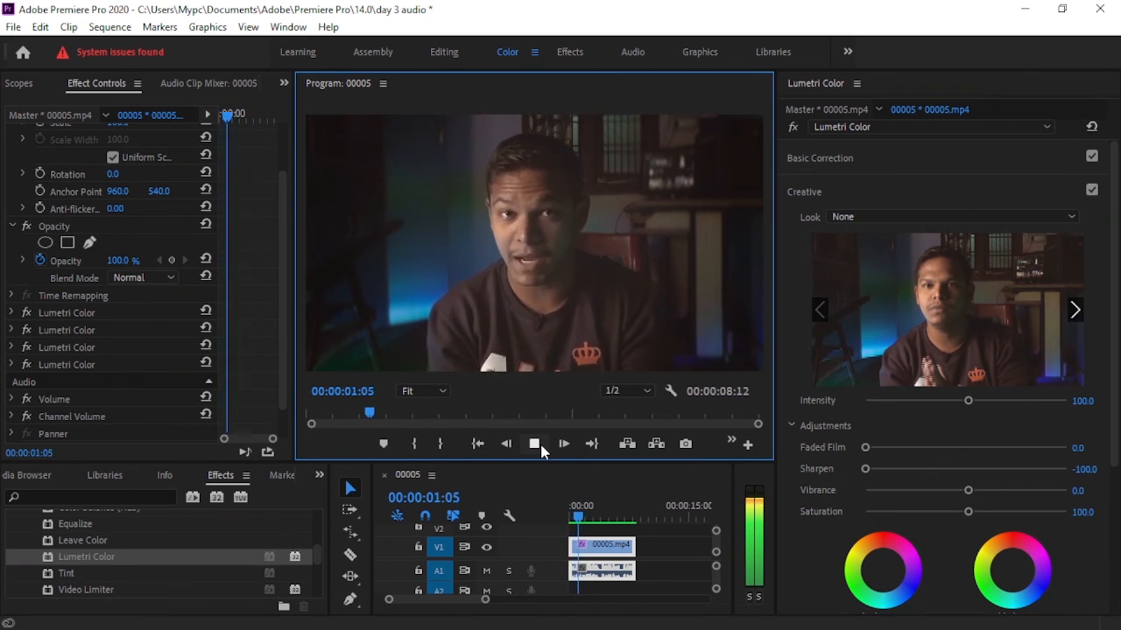